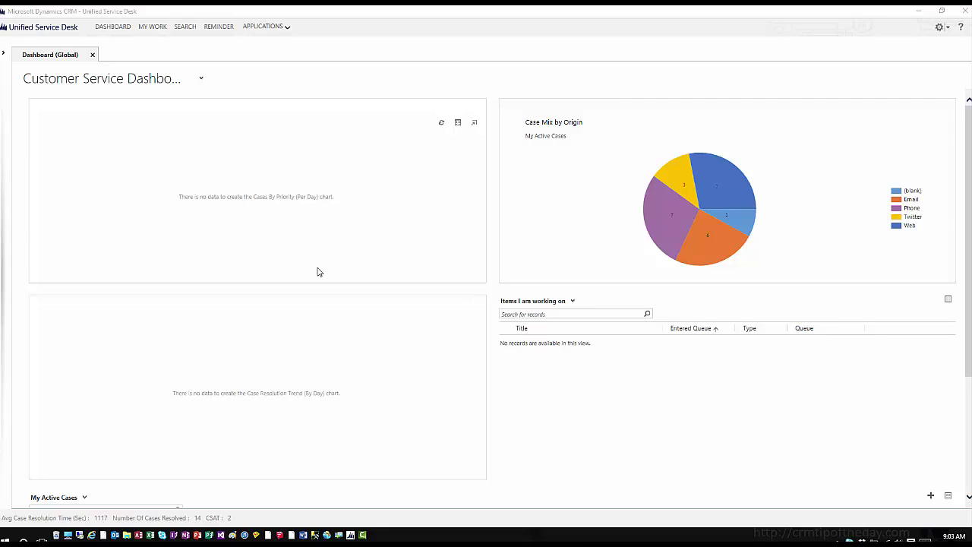
# Step: From global search, open the Burk Checking record in Active Bank Accounts
pyautogui.click(184, 28)
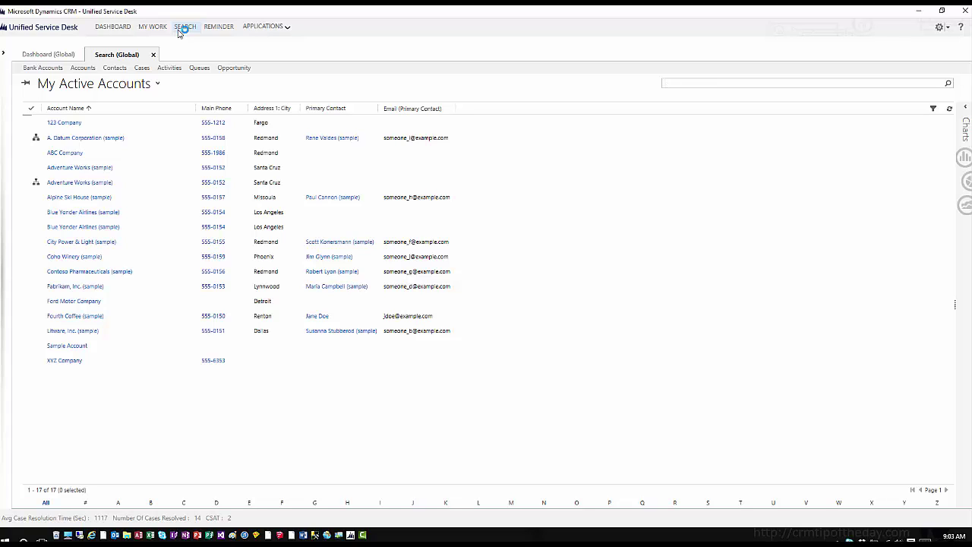
pyautogui.click(52, 70)
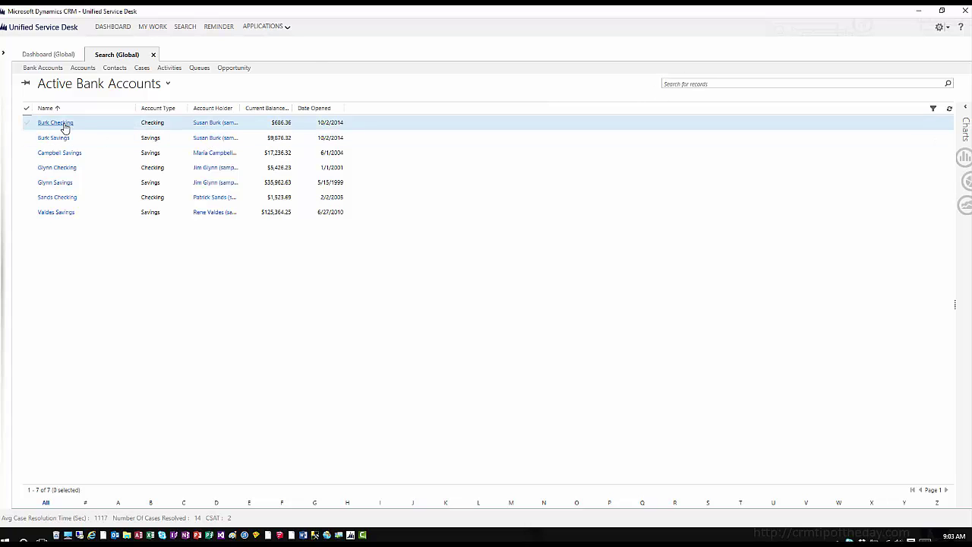
pyautogui.click(65, 127)
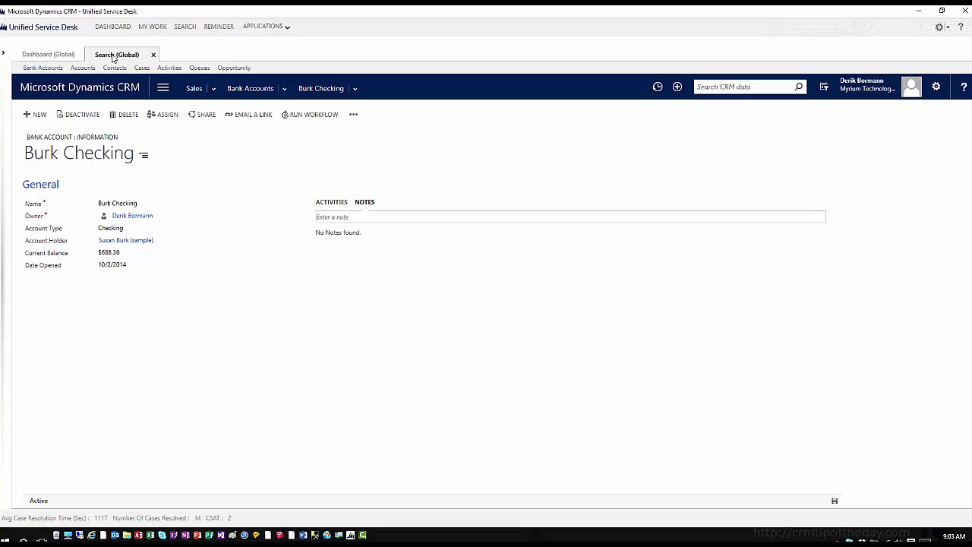
# Step: Open A. Datum Corporation (sample) from the My Active Accounts search list
pyautogui.click(83, 68)
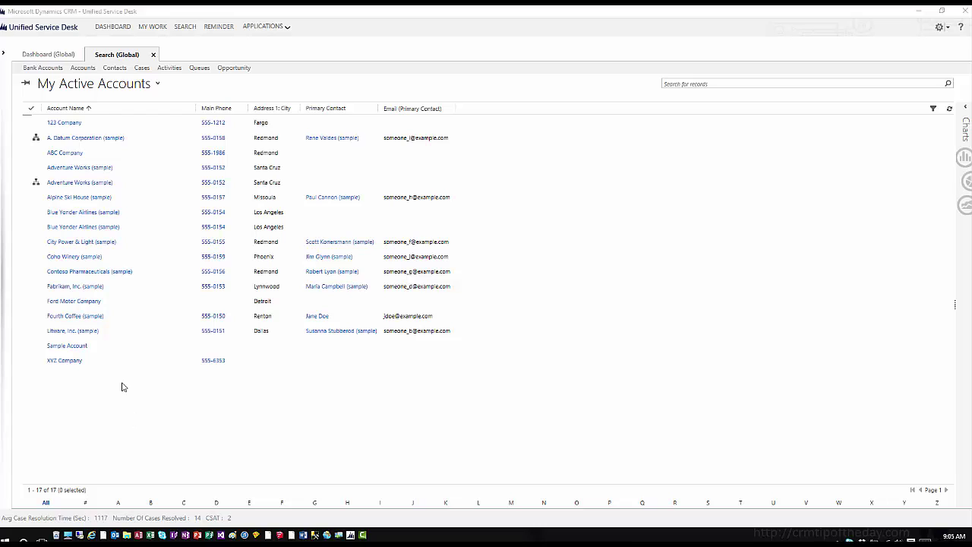
pyautogui.click(82, 138)
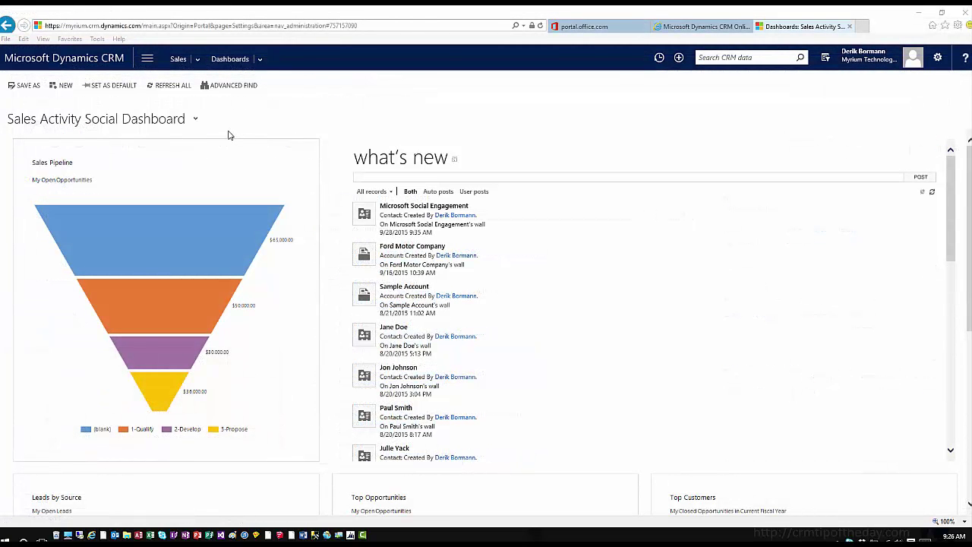
# Step: Go to Settings > Unified Service Desk > Window Navigation Rules
pyautogui.click(149, 65)
pyautogui.click(338, 98)
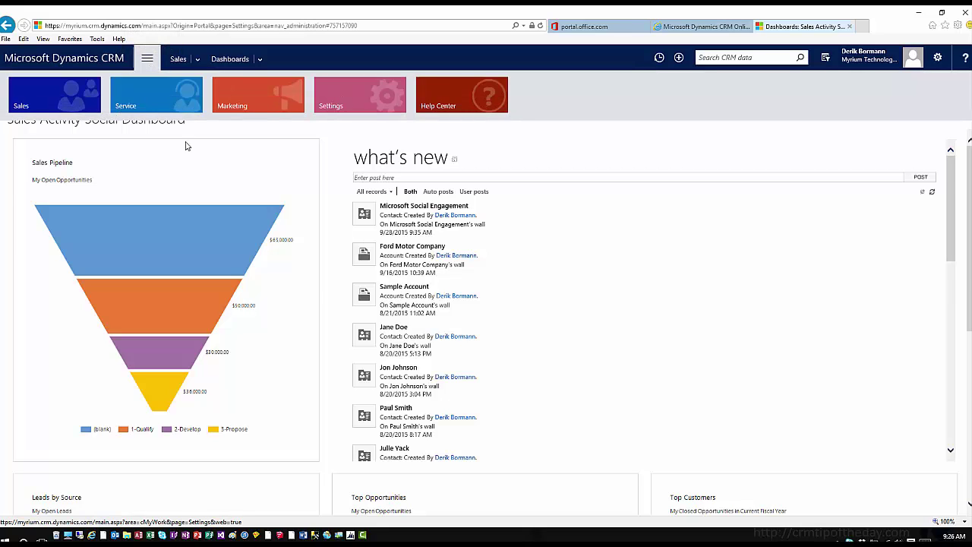
pyautogui.click(72, 194)
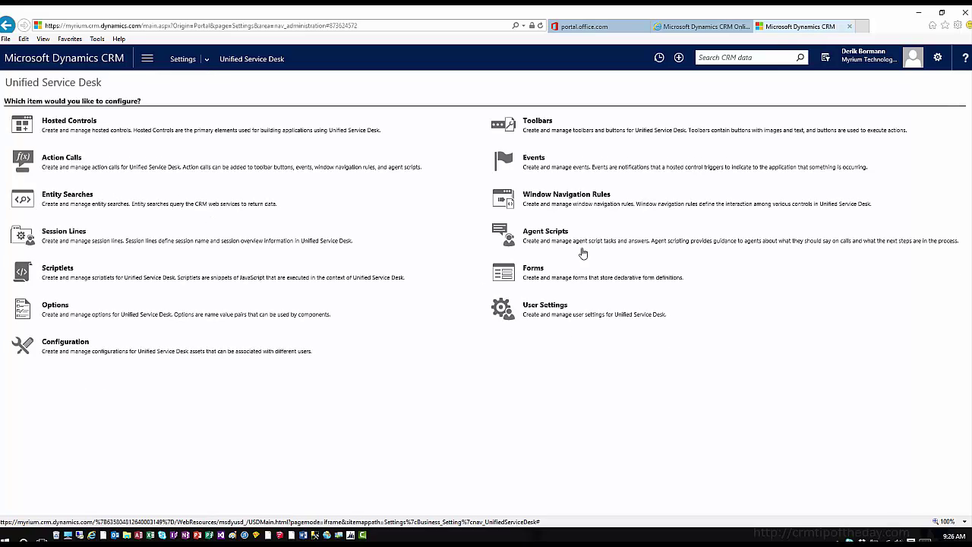
pyautogui.click(574, 199)
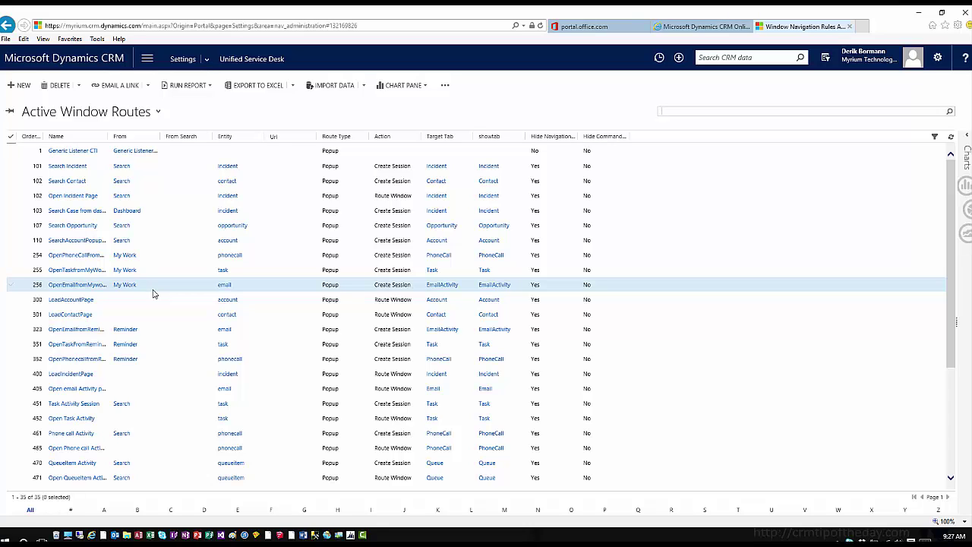
# Step: Open the SearchAccountPopupOpenPage rule (order 110) from Active Window Routes
pyautogui.click(78, 243)
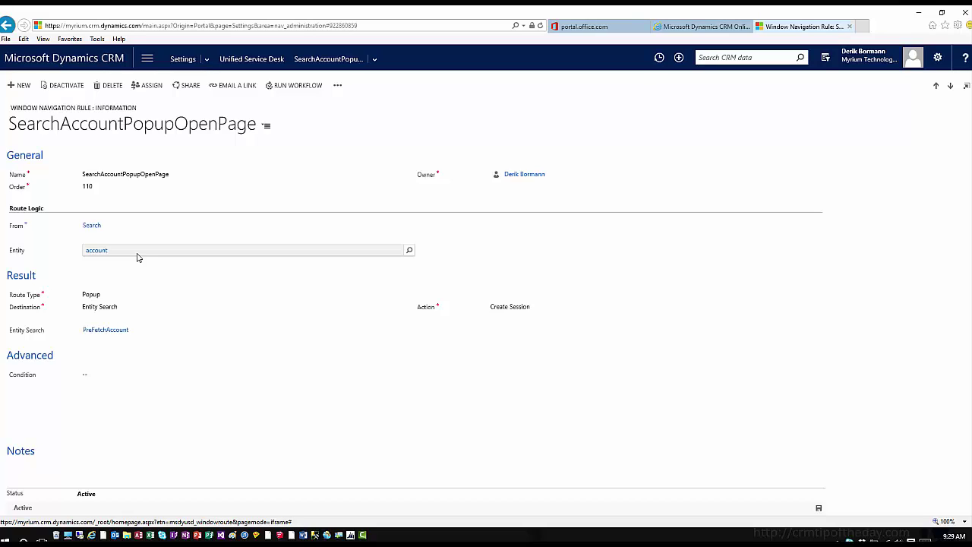
pyautogui.click(151, 302)
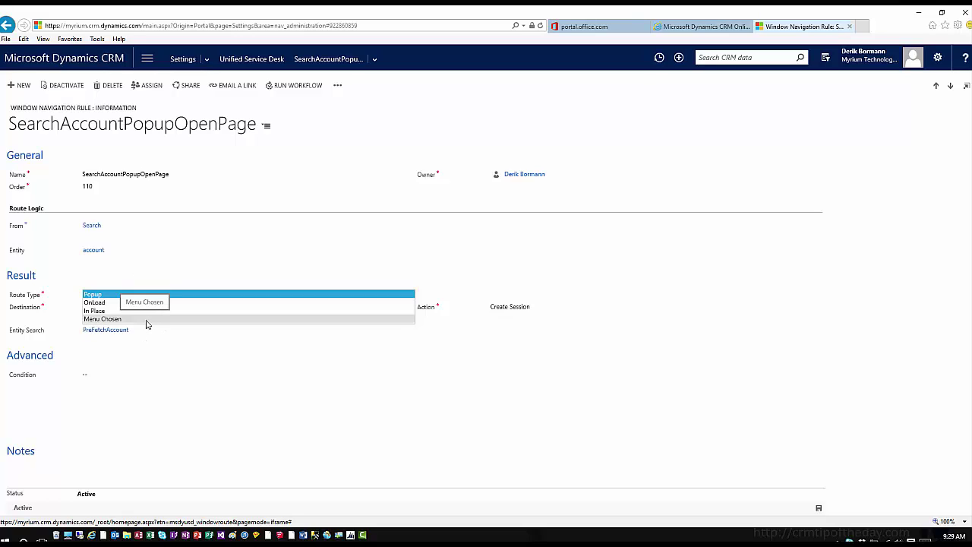
pyautogui.click(148, 298)
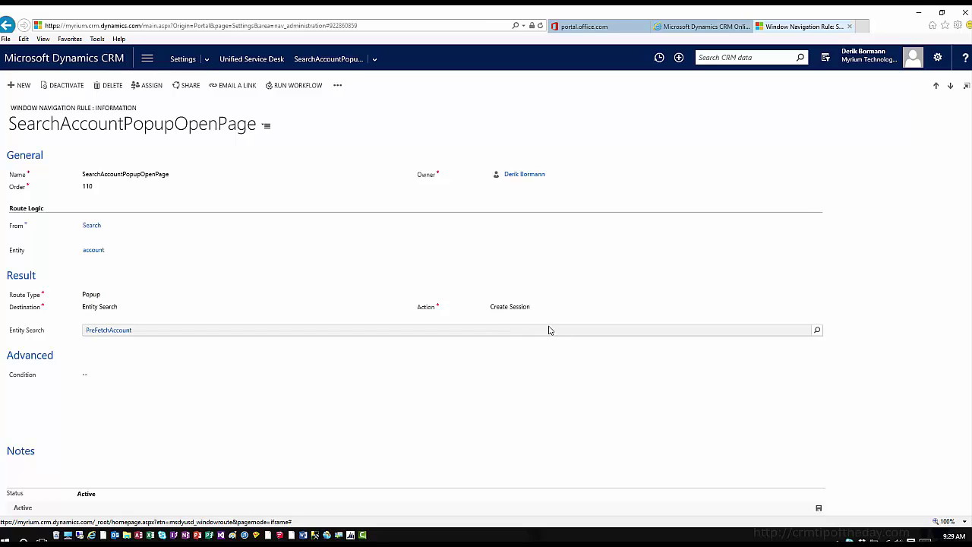
pyautogui.click(574, 308)
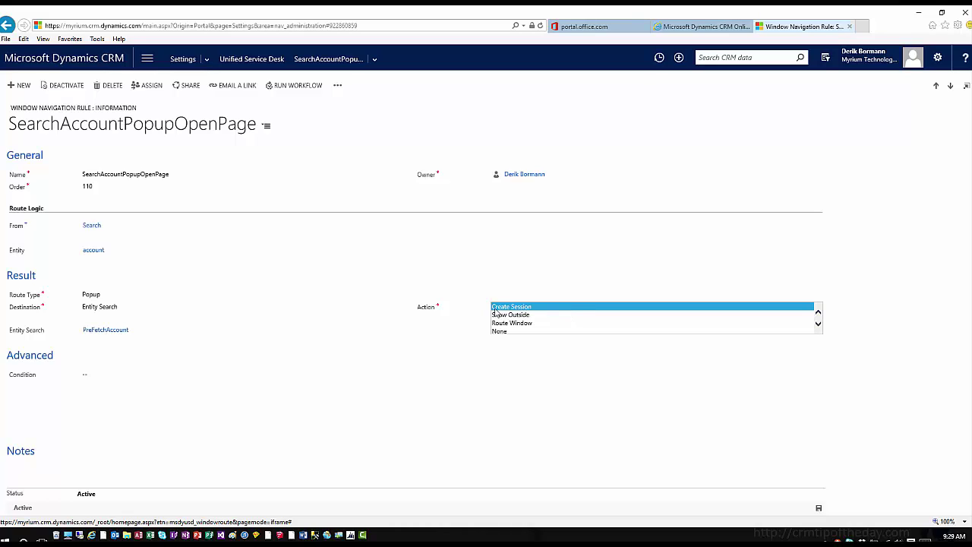
pyautogui.click(173, 314)
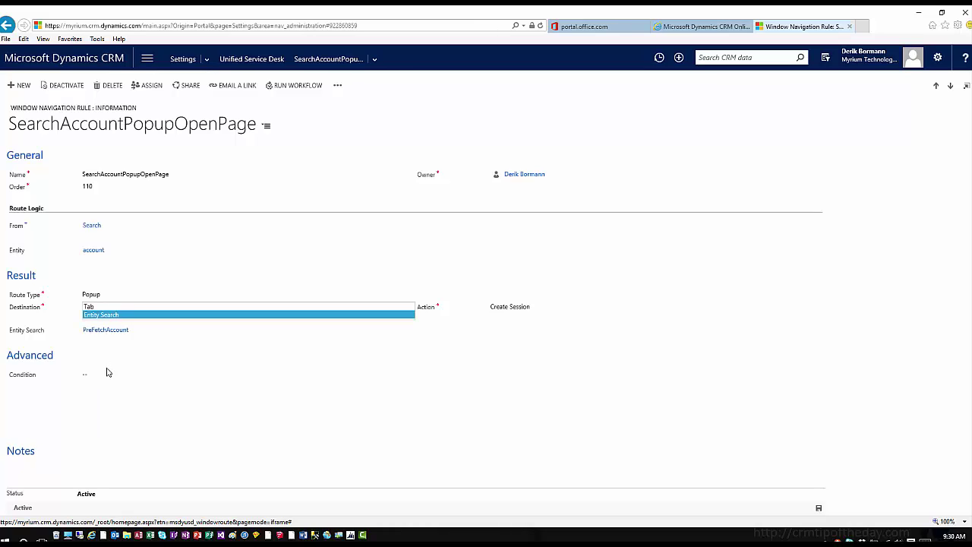
# Step: Create a new rule named 'Popup Bankl Account' with order 150, from Search
pyautogui.click(22, 86)
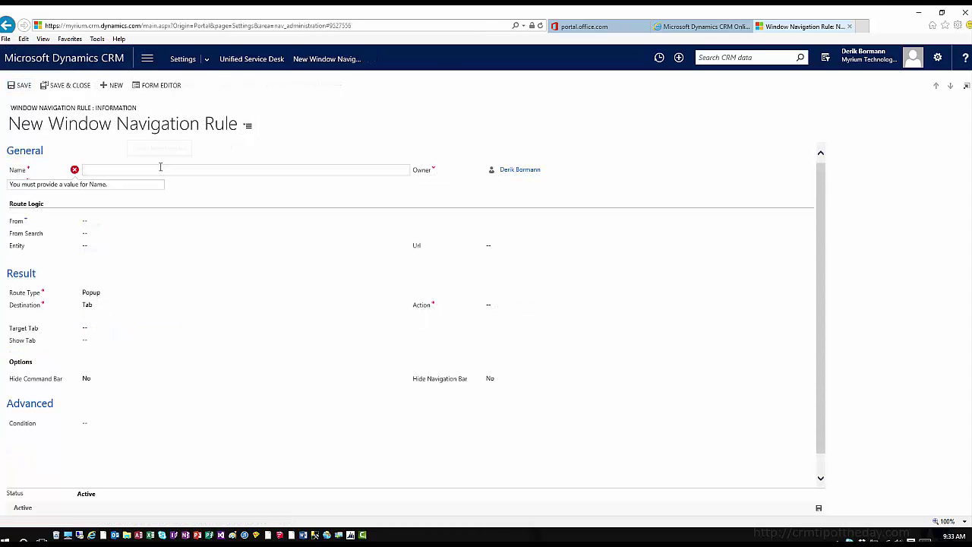
pyautogui.write('Popup Bankl Account')
pyautogui.press('Tab')
pyautogui.write('150')
pyautogui.press('Tab')
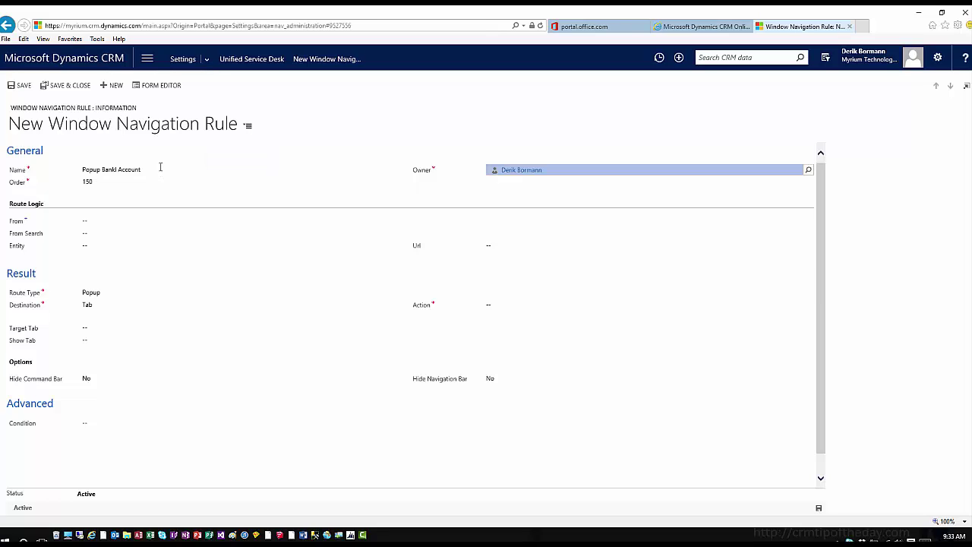
pyautogui.click(129, 223)
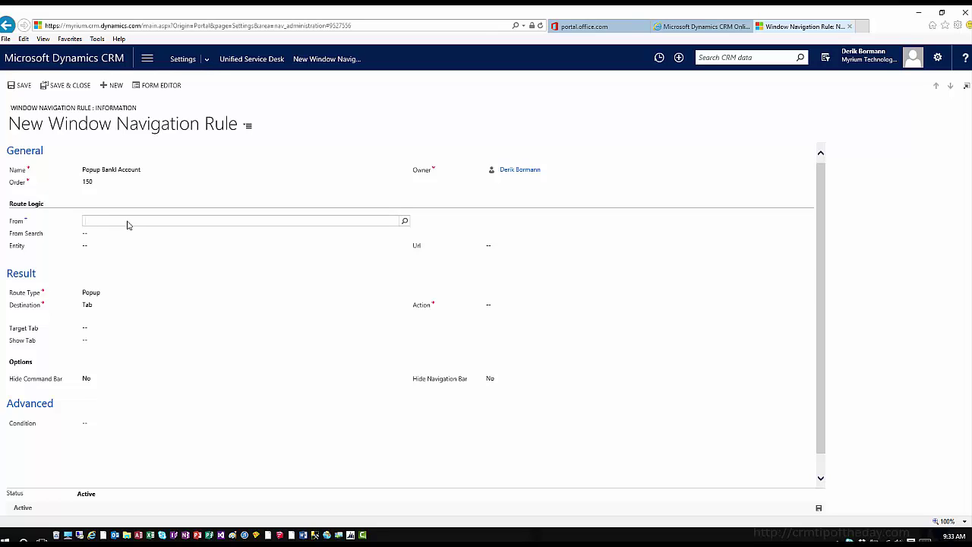
pyautogui.write('Search')
pyautogui.press('Tab')
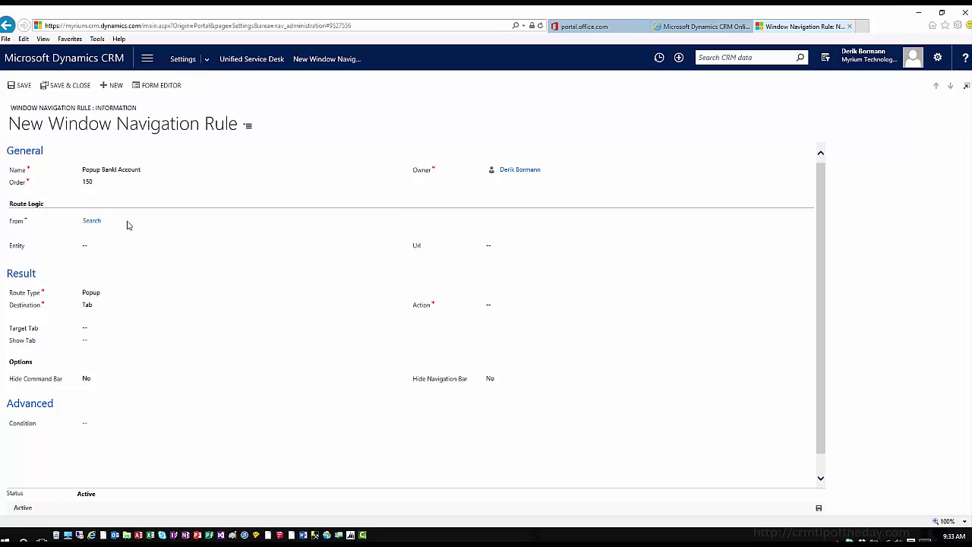
pyautogui.click(117, 250)
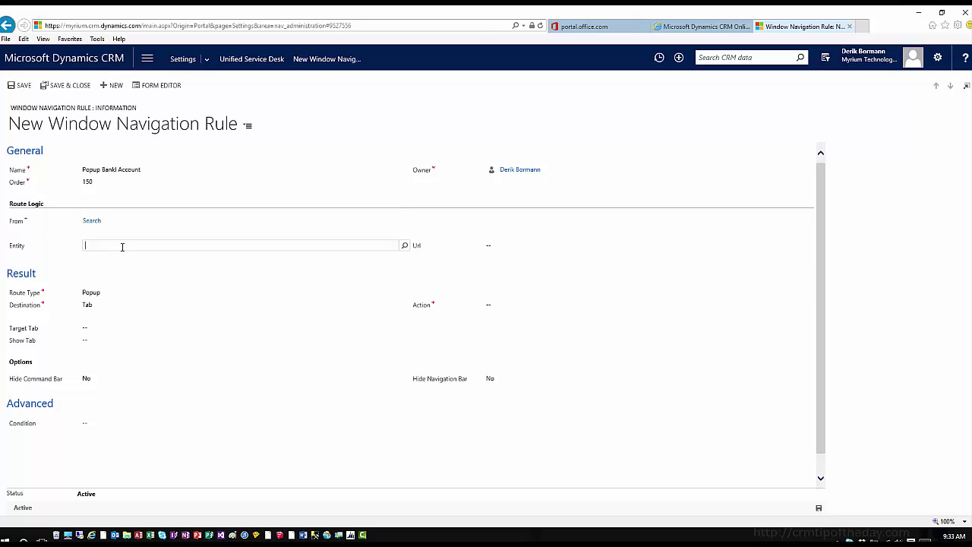
# Step: Set the rule's Entity to a newly created 'usd_bankaccount' entity type
pyautogui.click(406, 247)
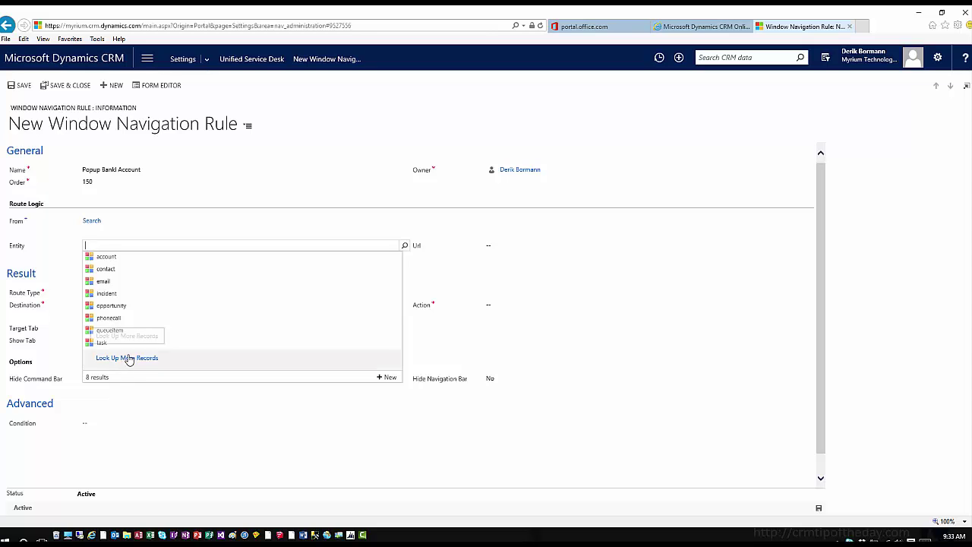
pyautogui.click(389, 377)
pyautogui.write('usd_')
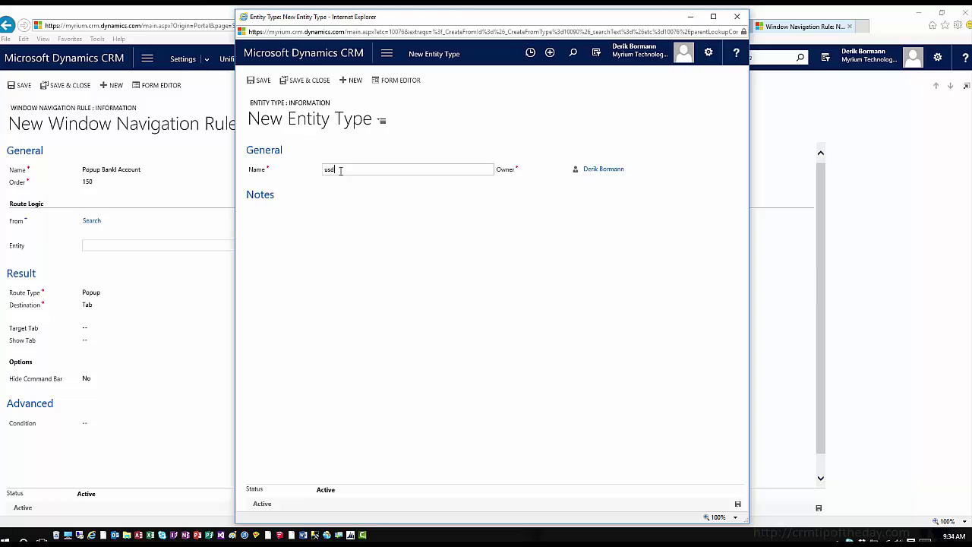
pyautogui.write('bankaccount')
pyautogui.click(315, 81)
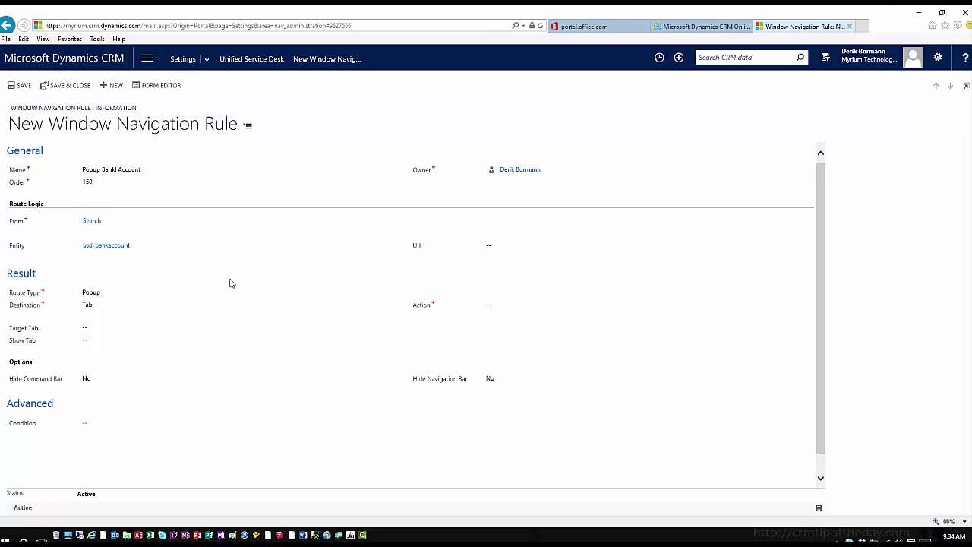
# Step: Set the action to Create Session and keep Tab as the destination
pyautogui.click(513, 307)
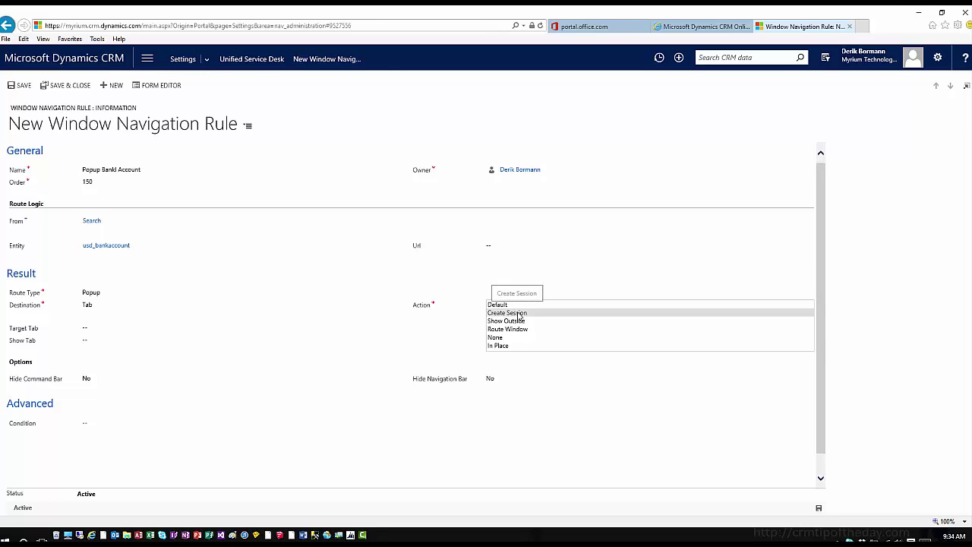
pyautogui.click(520, 315)
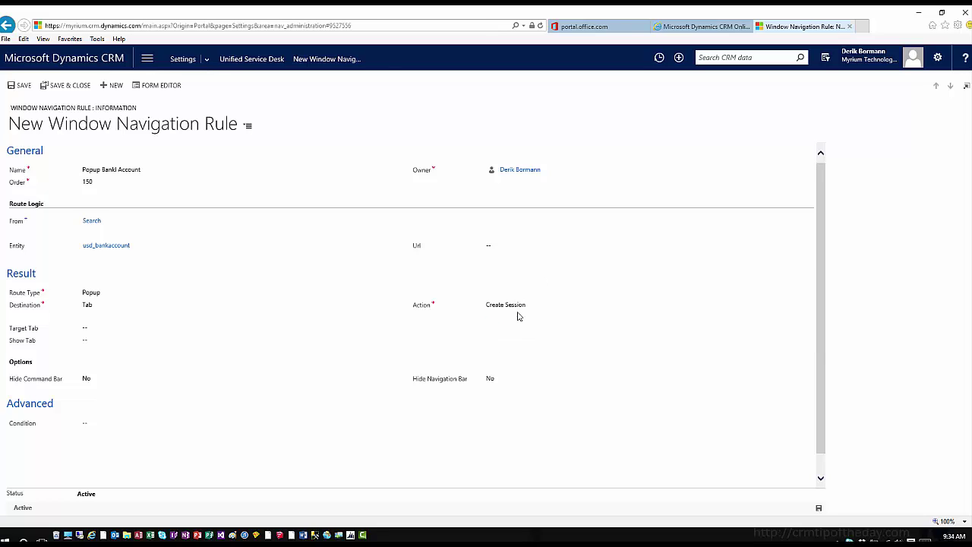
pyautogui.click(127, 307)
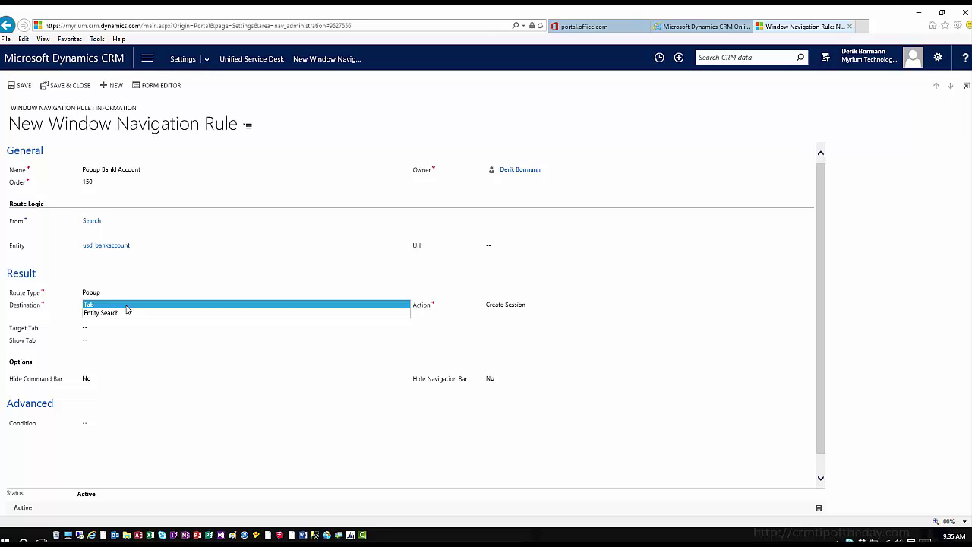
pyautogui.click(127, 307)
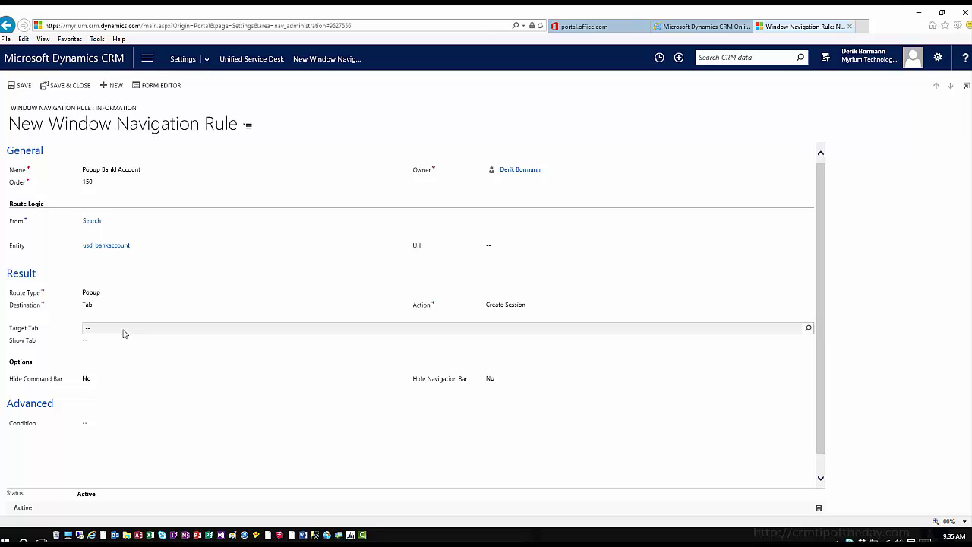
# Step: Choose Bank Account as the rule's Target Tab
pyautogui.click(137, 332)
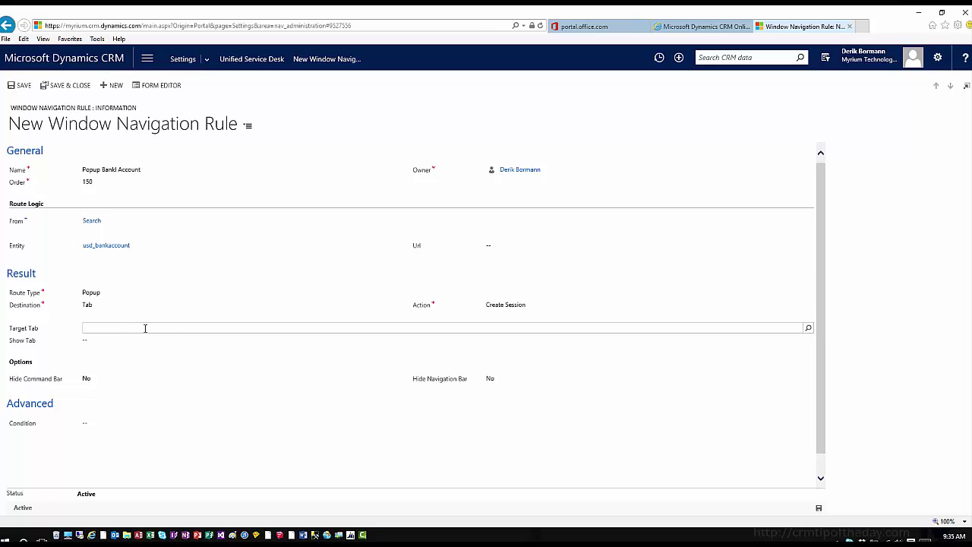
pyautogui.click(807, 330)
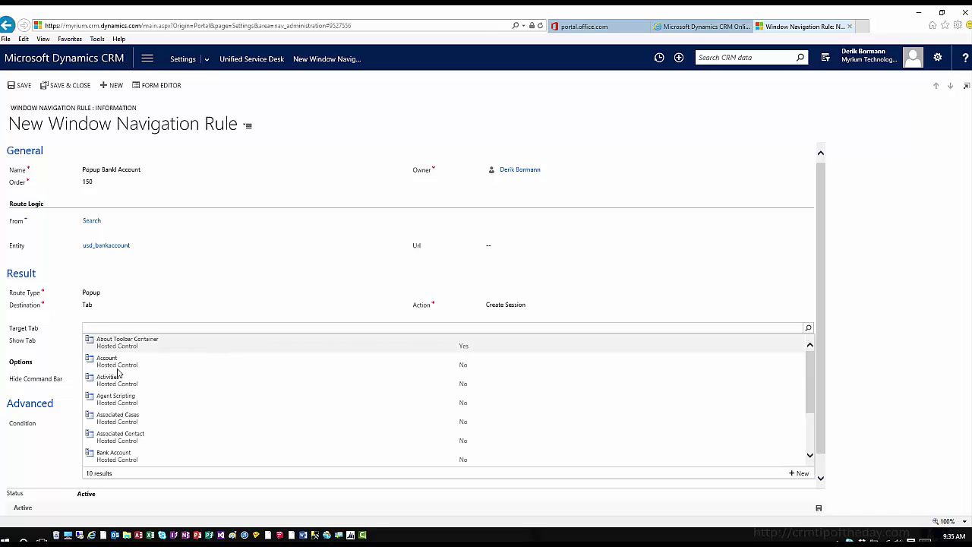
pyautogui.click(134, 461)
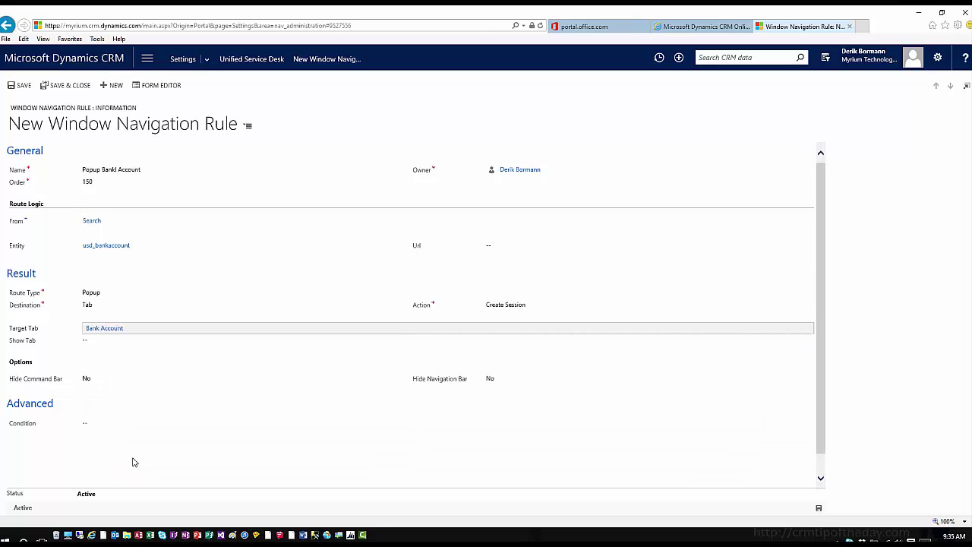
# Step: Set Show Tab to Bank Account and set Hide Navigation Bar to Yes
pyautogui.click(115, 341)
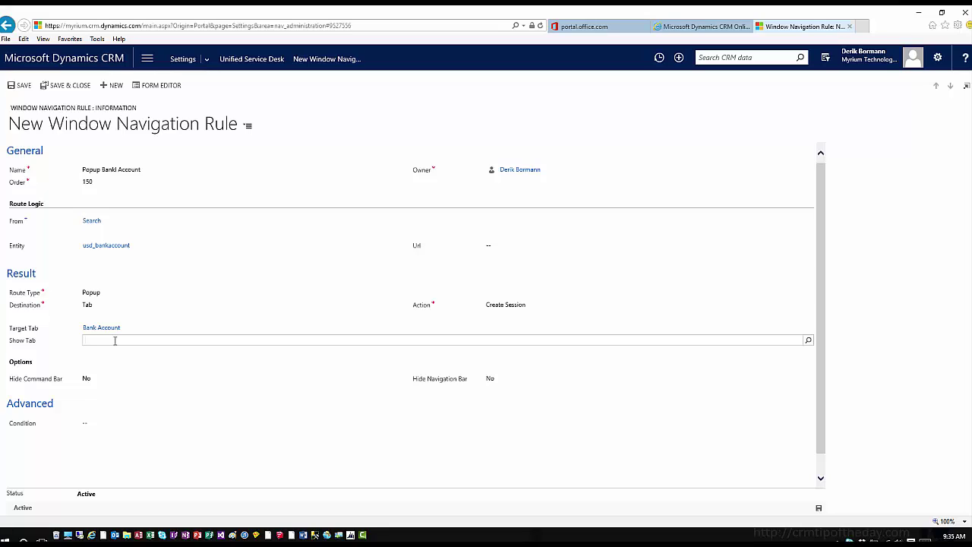
pyautogui.write('Bank A')
pyautogui.press('Tab')
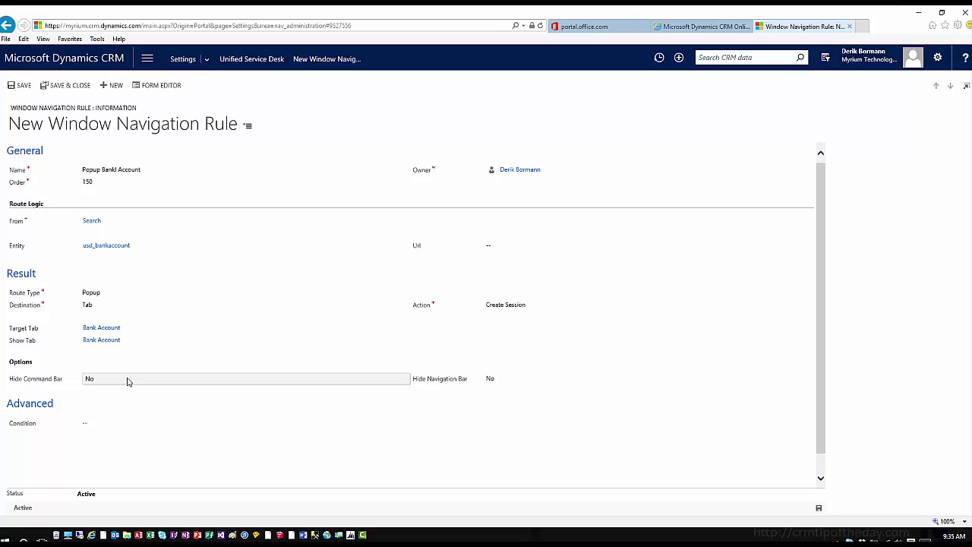
pyautogui.click(533, 383)
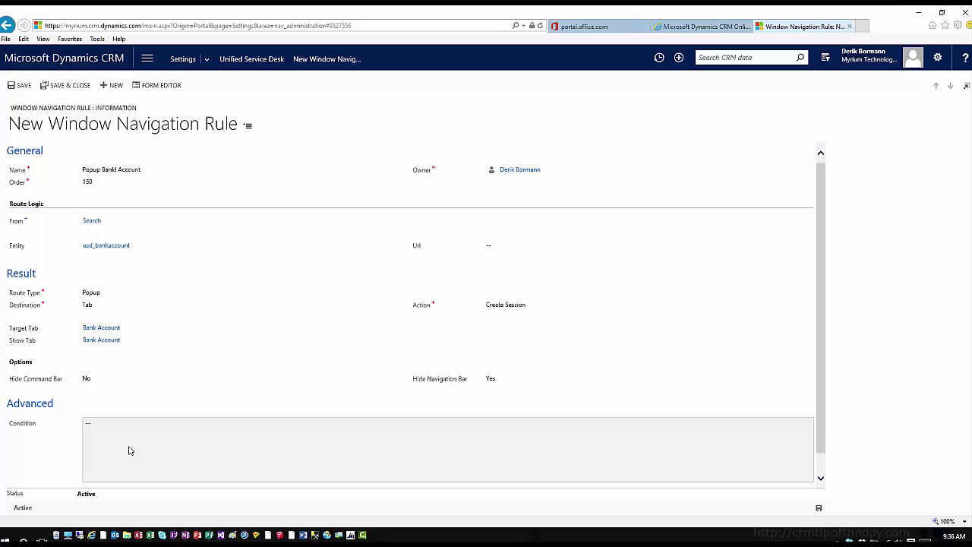
# Step: Save and close the Popup Bankl Account window navigation rule
pyautogui.click(69, 86)
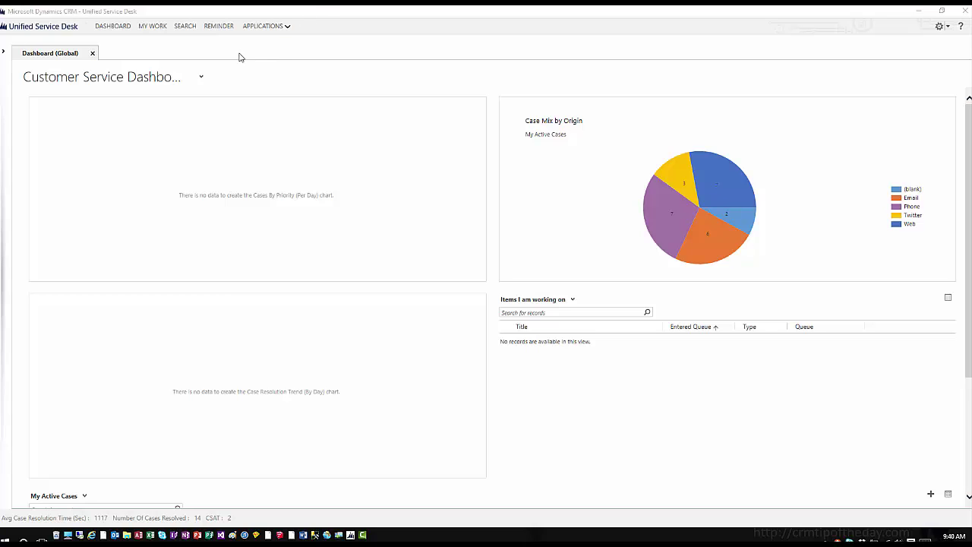
# Step: Open global search and list the Active Bank Accounts
pyautogui.click(189, 31)
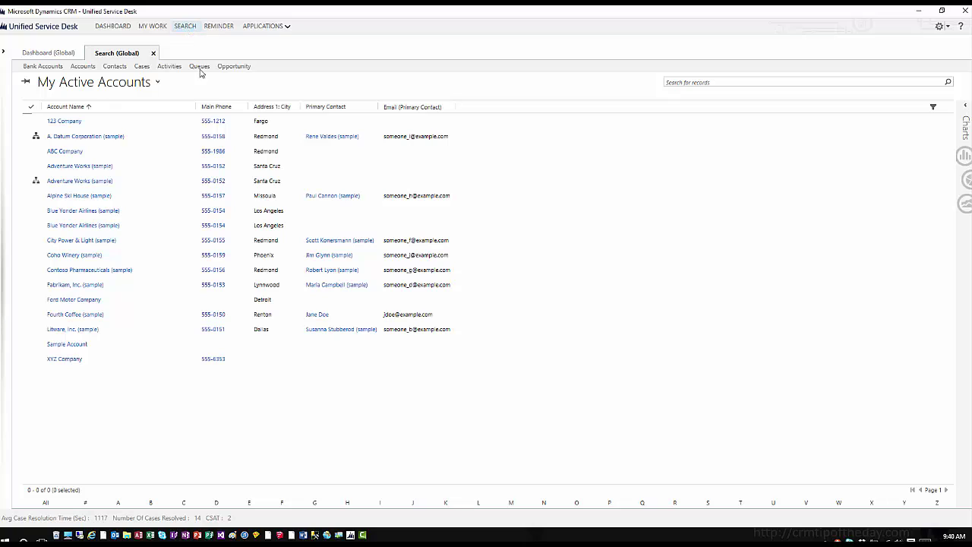
pyautogui.click(41, 68)
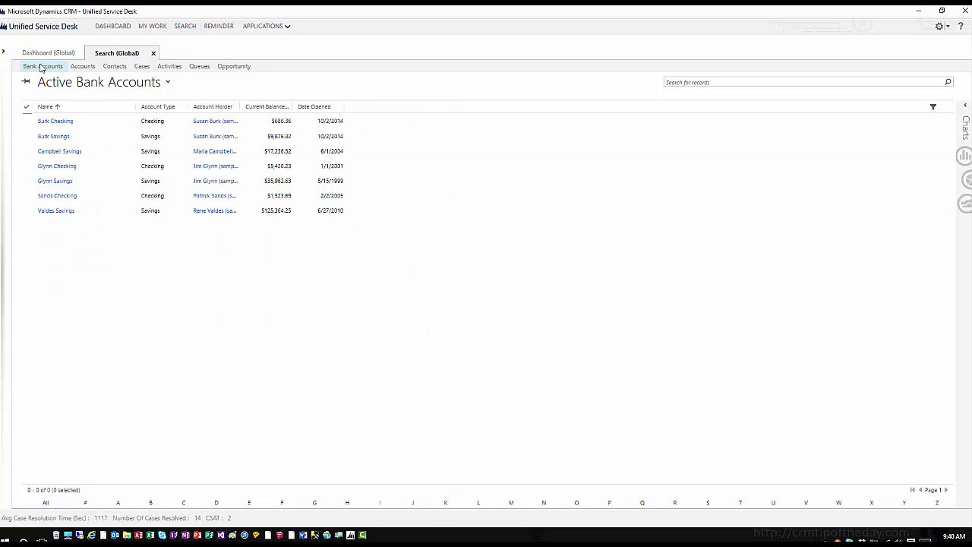